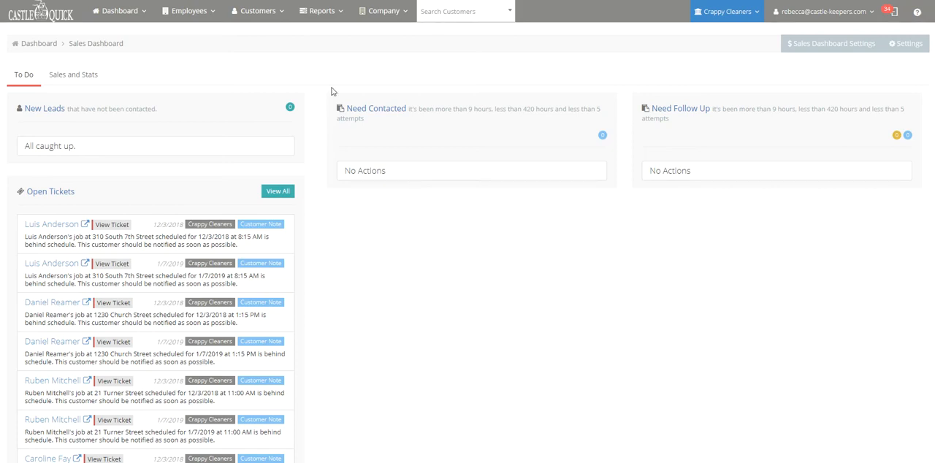
Open the Zone Zip List report from the list of all reports
click(324, 16)
click(326, 50)
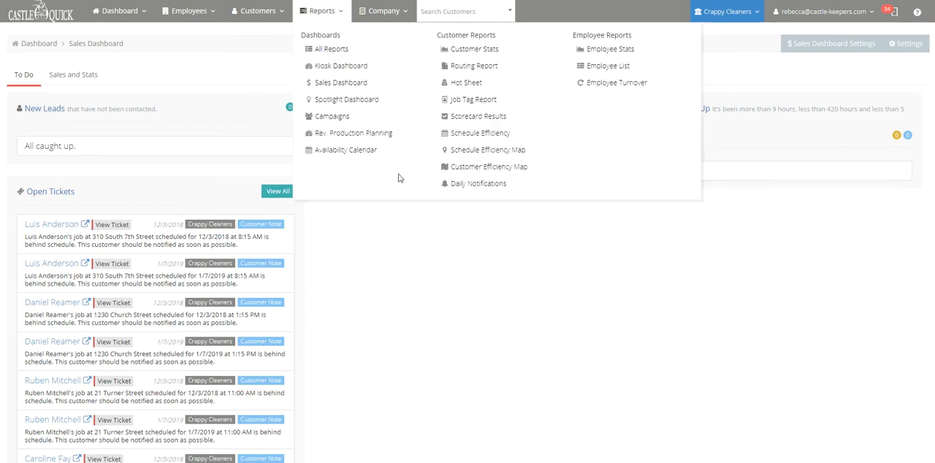
scroll(325, 376, down, 3)
click(311, 436)
Filter the zone zip list by 157, and clear the search to restore the full list
click(887, 111)
text(15748)
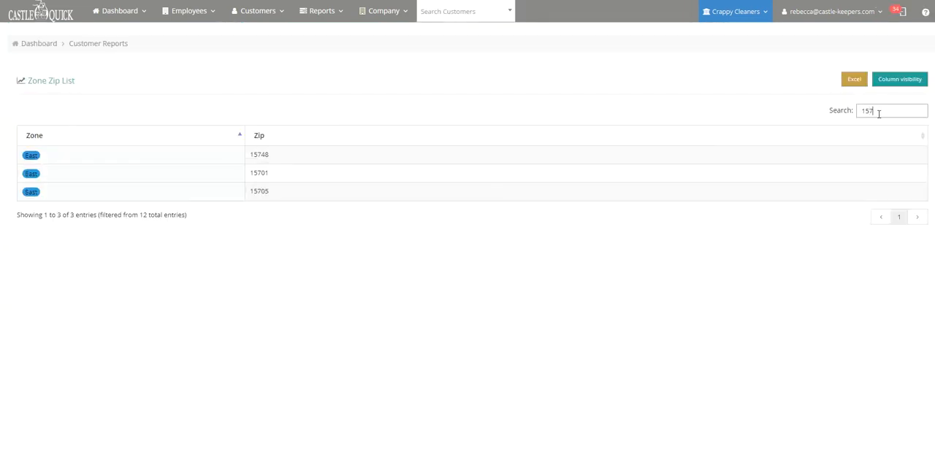
key(BackSpace)
key(BackSpace)
key(BackSpace)
key(BackSpace)
key(BackSpace)
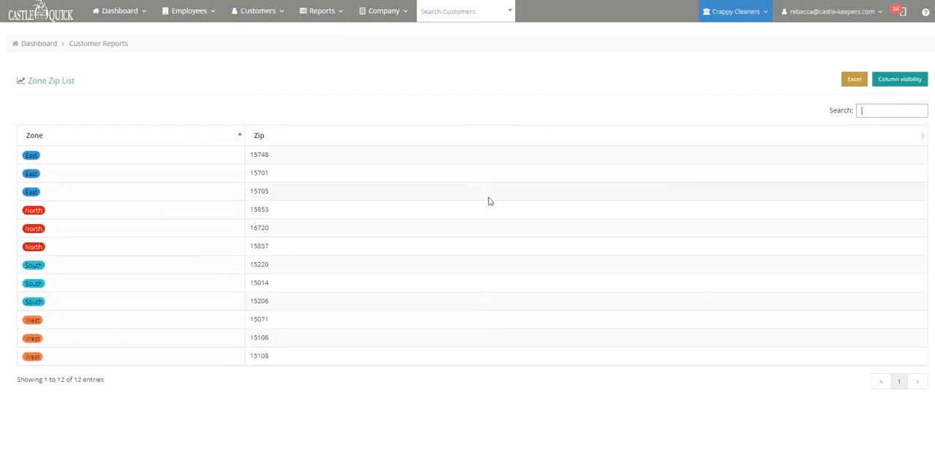
Start a new lead quote for a customer
click(246, 13)
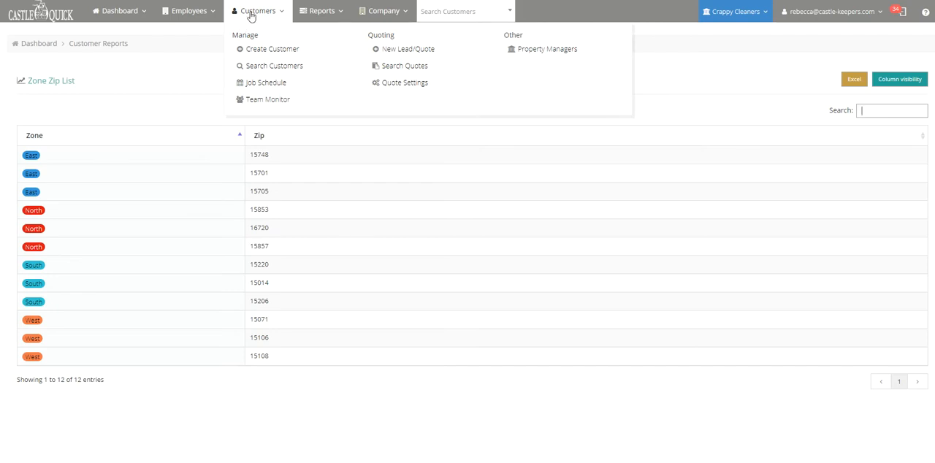
click(411, 49)
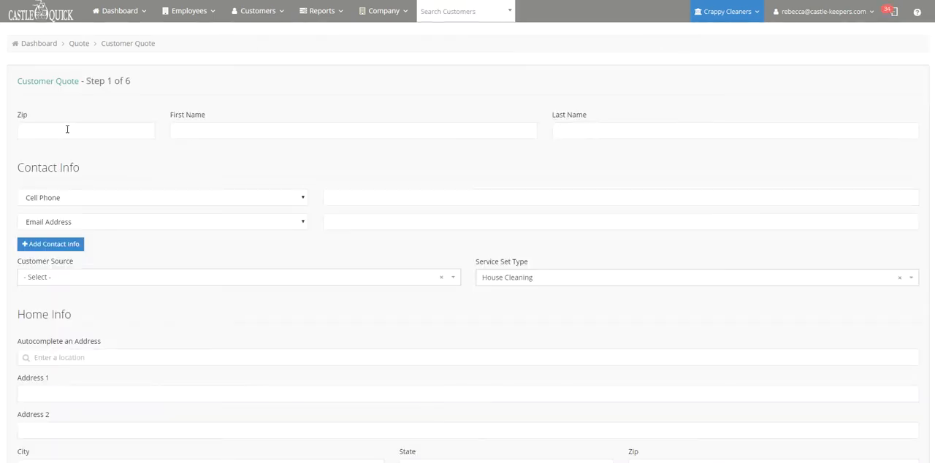
Try zip code 62629 in the customer quote and cancel the service-area dialog
click(67, 129)
text(62629)
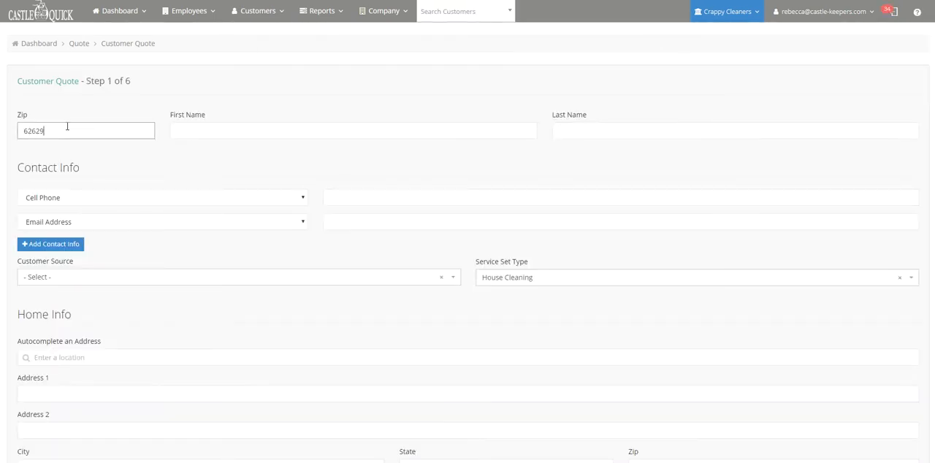
key(Tab)
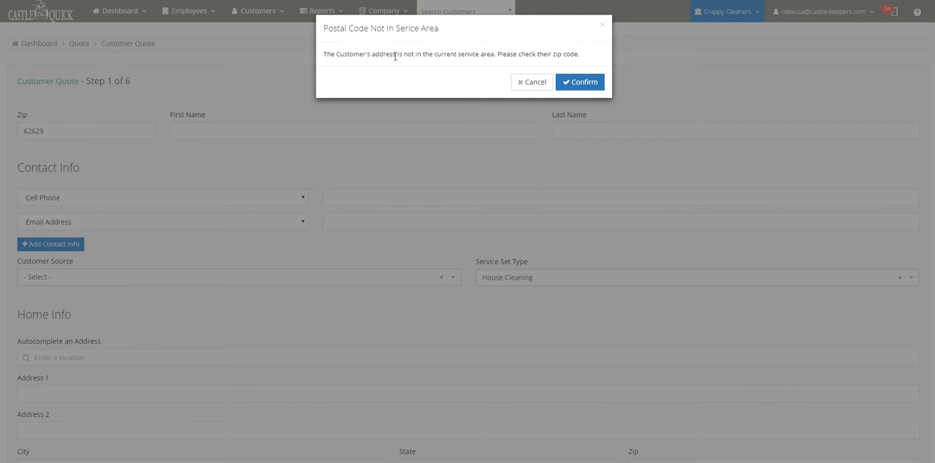
click(530, 83)
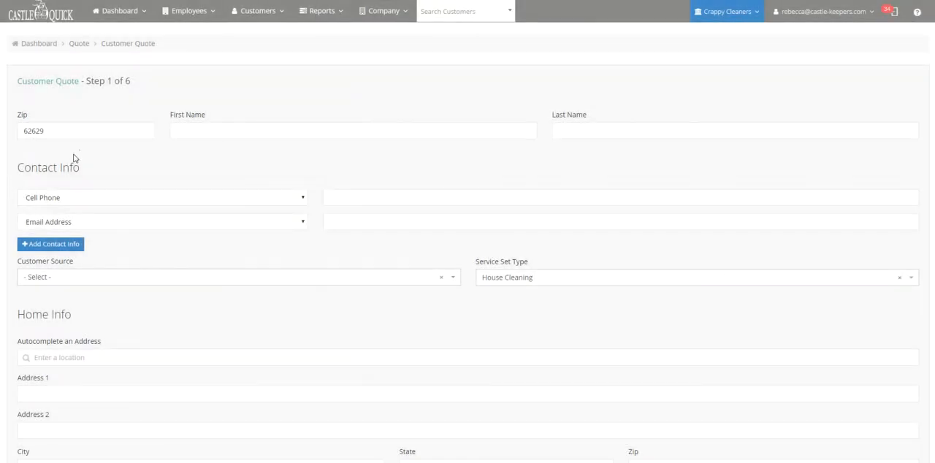
Set the quote's zip code to 15701 and enter the customer's first and last name
double_click(36, 131)
text(15701)
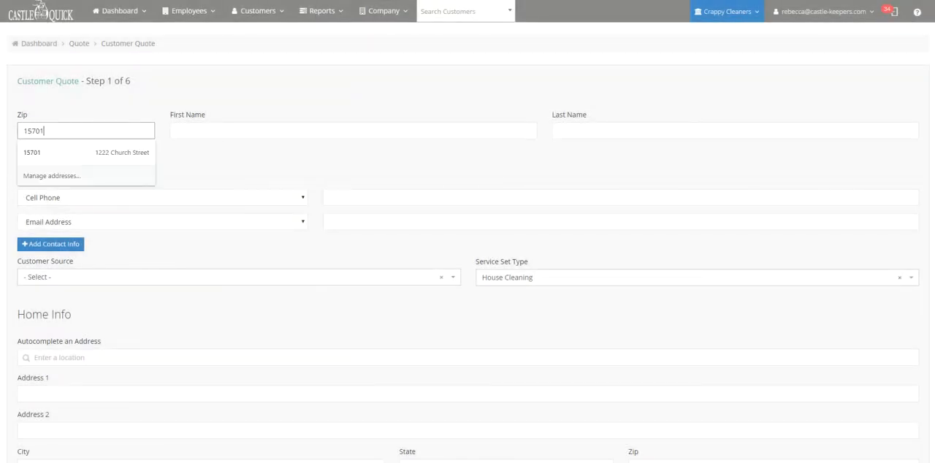
key(Tab)
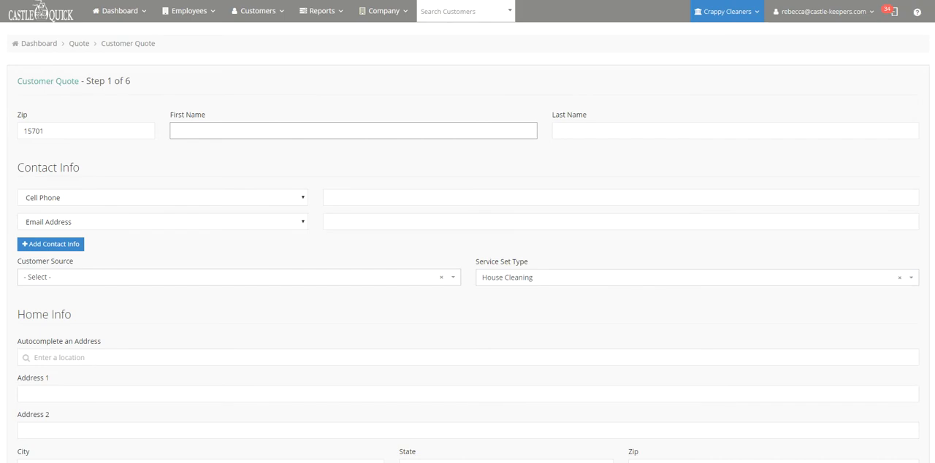
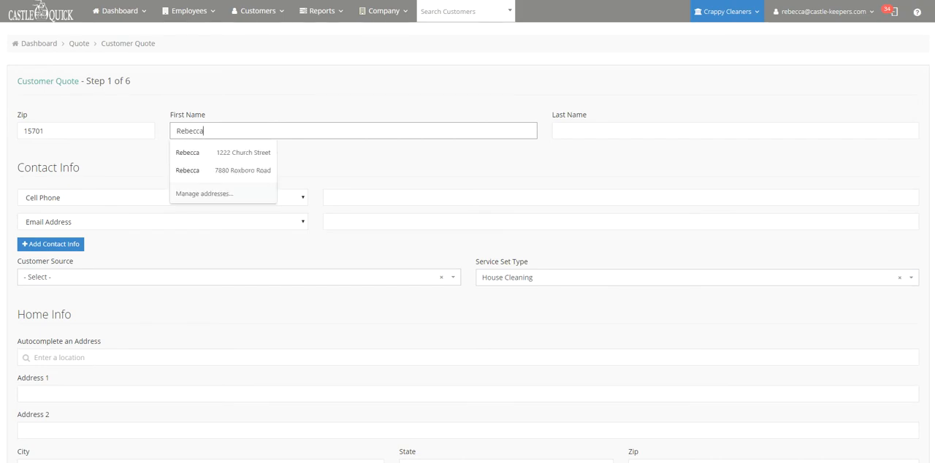
key(Tab)
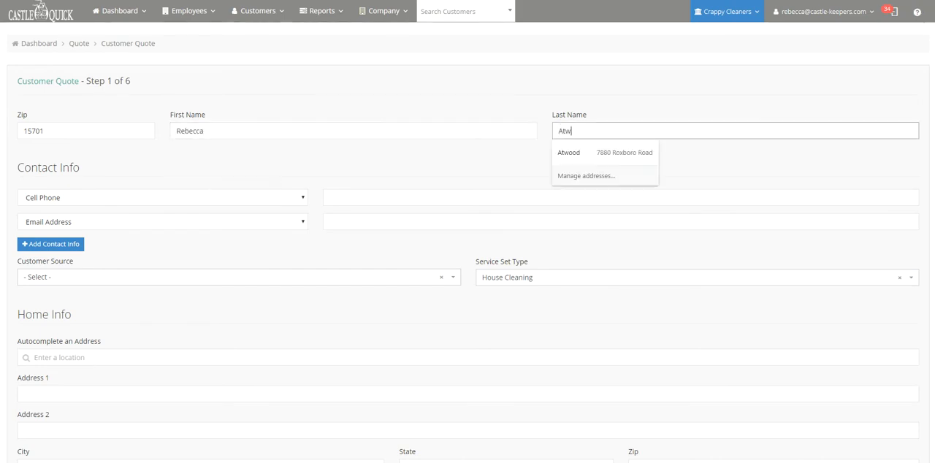
key(Tab)
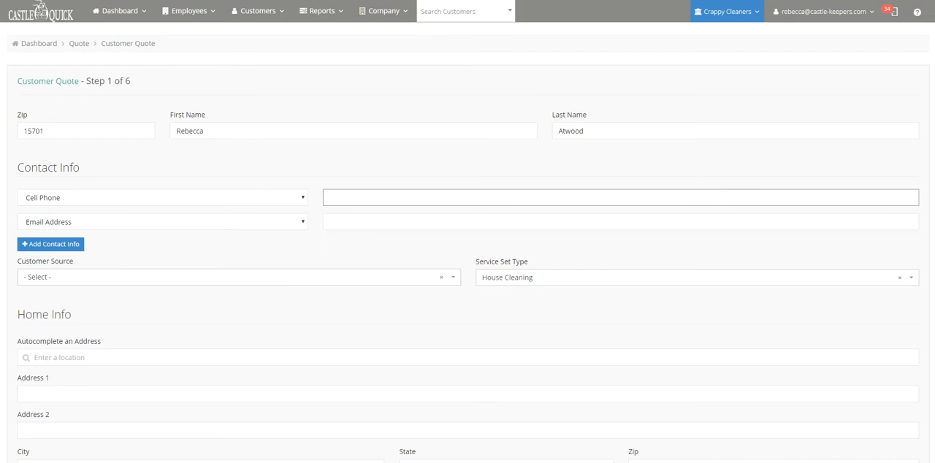
Enter the customer's cell phone number and use the similar customer's existing lead and home for the quote
text(843-555-555)
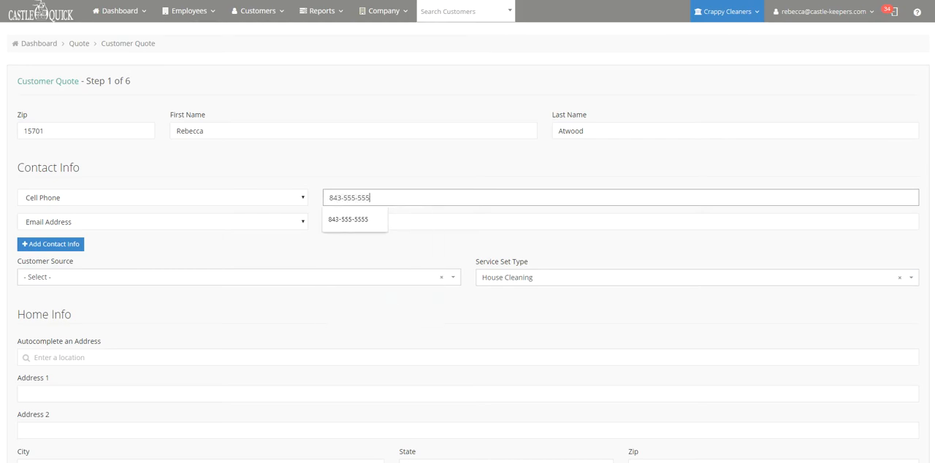
key(Tab)
key(Tab)
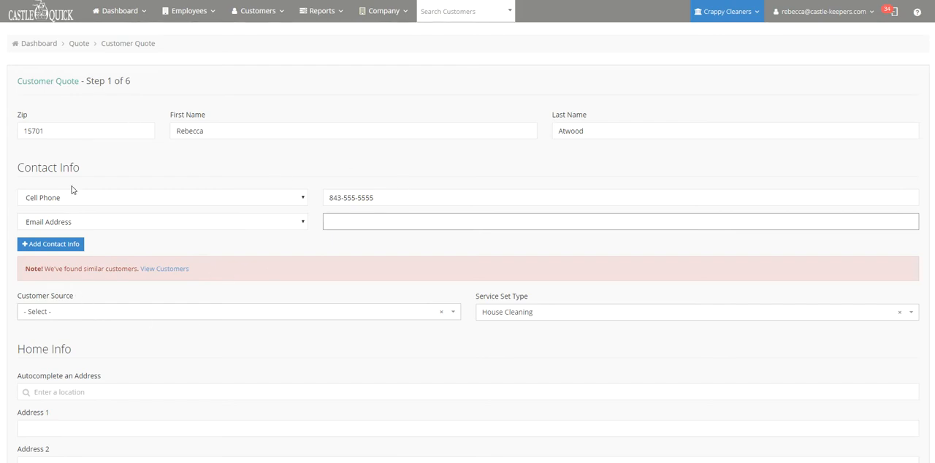
click(155, 269)
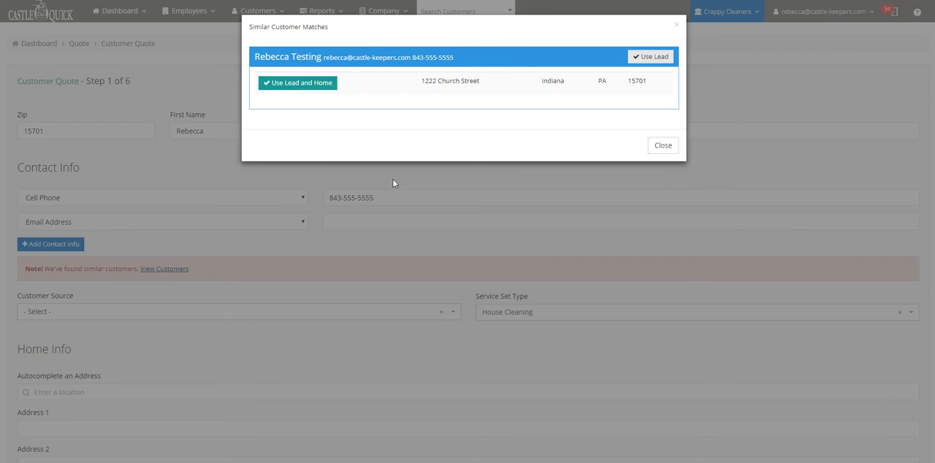
click(297, 89)
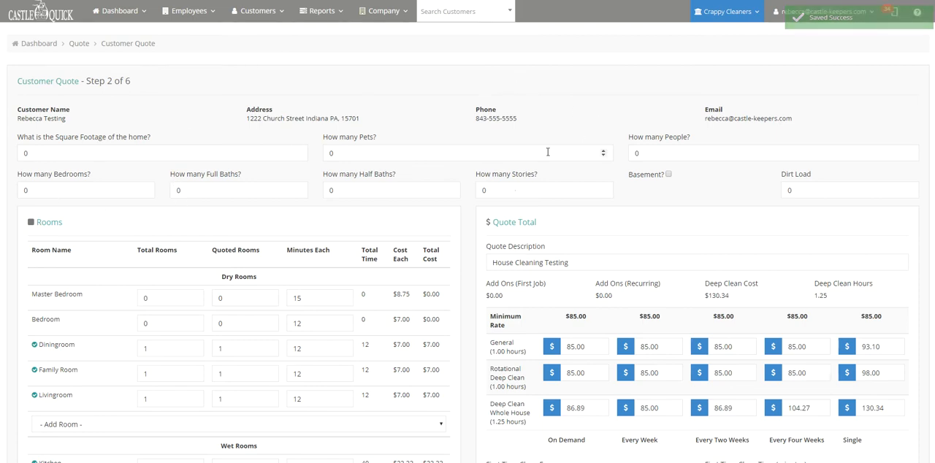
Set the home's square footage to 1500, with 2 pets and 3 people
double_click(25, 153)
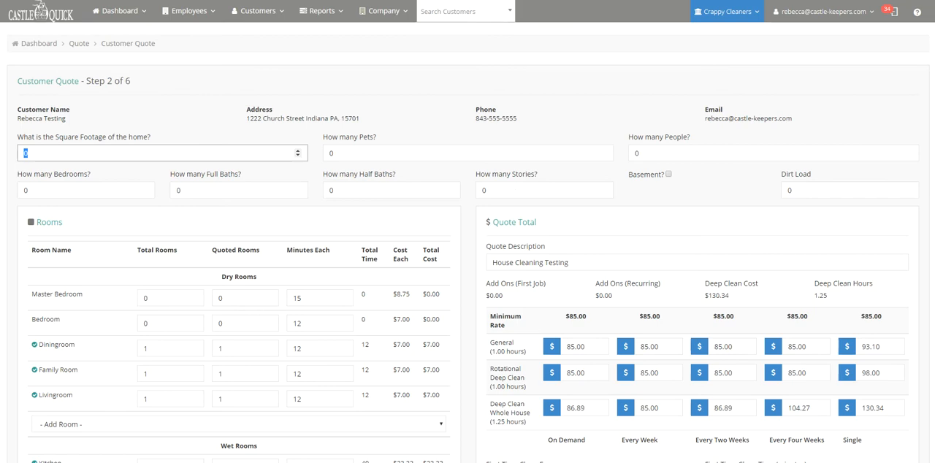
text(1500)
key(Tab)
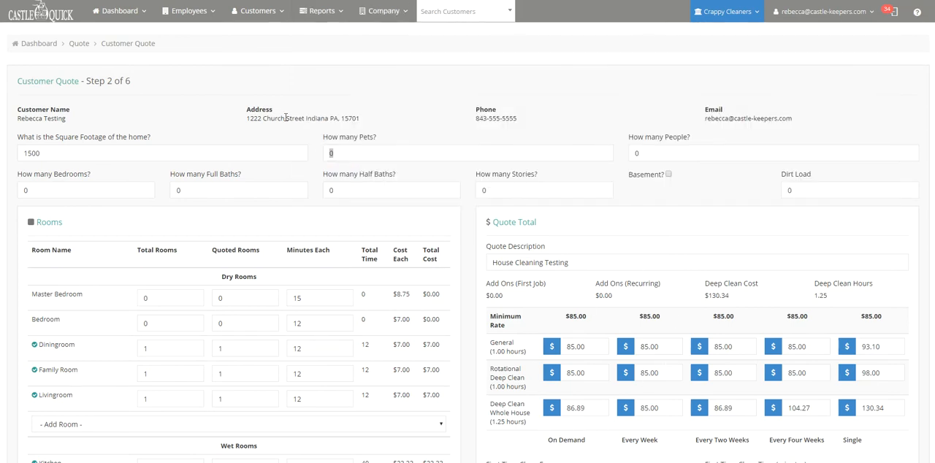
double_click(333, 153)
text(2)
key(Tab)
text(3)
key(Tab)
Set the home to 3 bedrooms, 2 full baths, 1 half bath and 2 stories
text(3)
key(Tab)
text(2)
key(Tab)
text(1)
key(Tab)
text(2)
key(Tab)
Review the quoted rooms and rates, save the new quote, and close its full details
scroll(285, 131, down, 4)
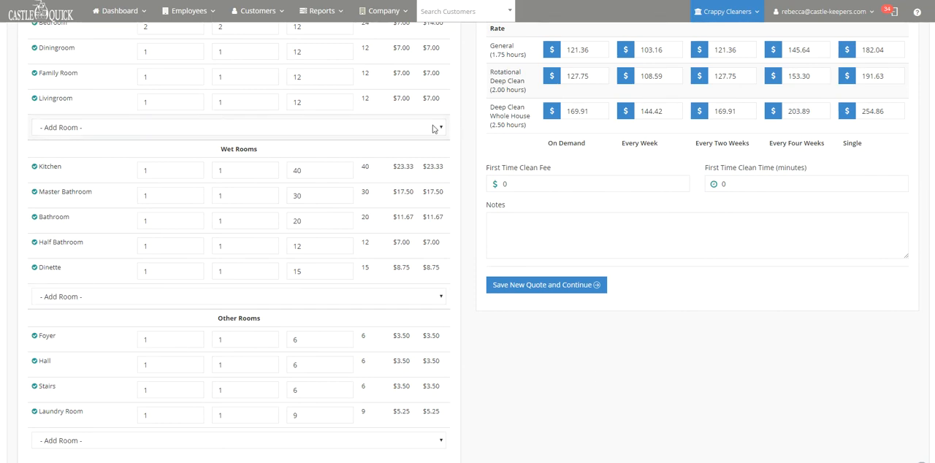
scroll(526, 214, up, 3)
scroll(268, 138, down, 3)
click(540, 292)
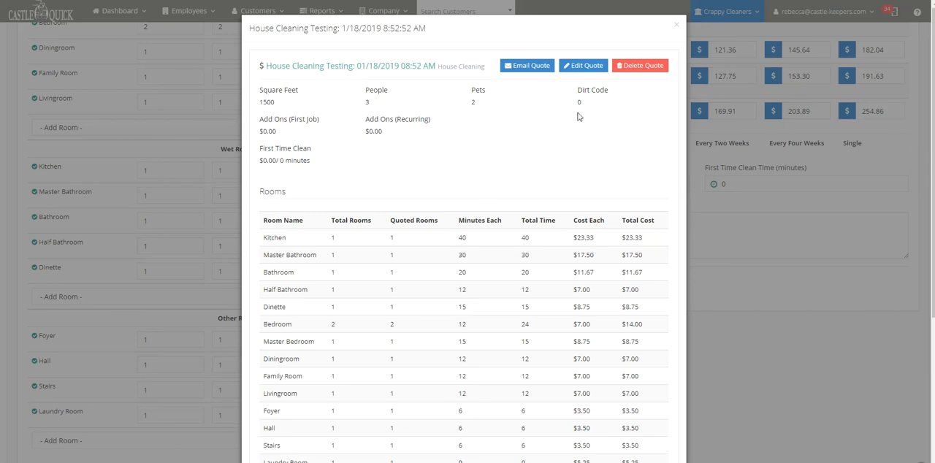
click(676, 25)
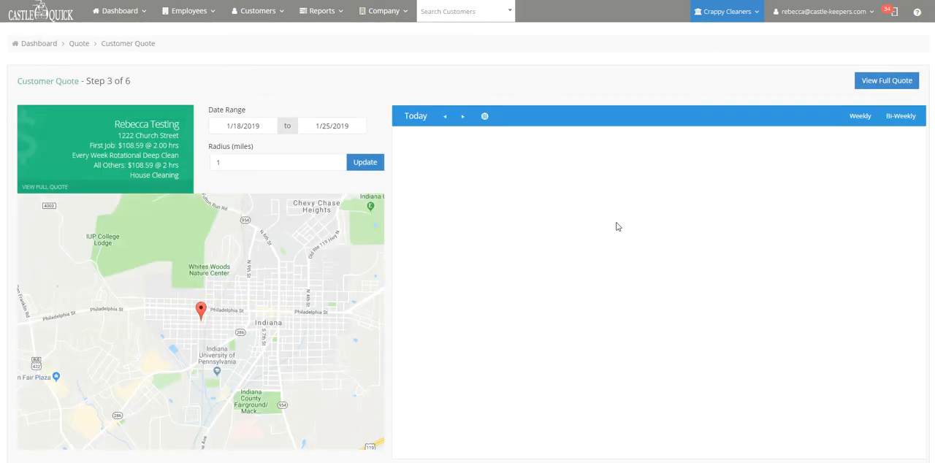
Set the scheduling search radius to 10 miles and update the nearby job results
click(255, 162)
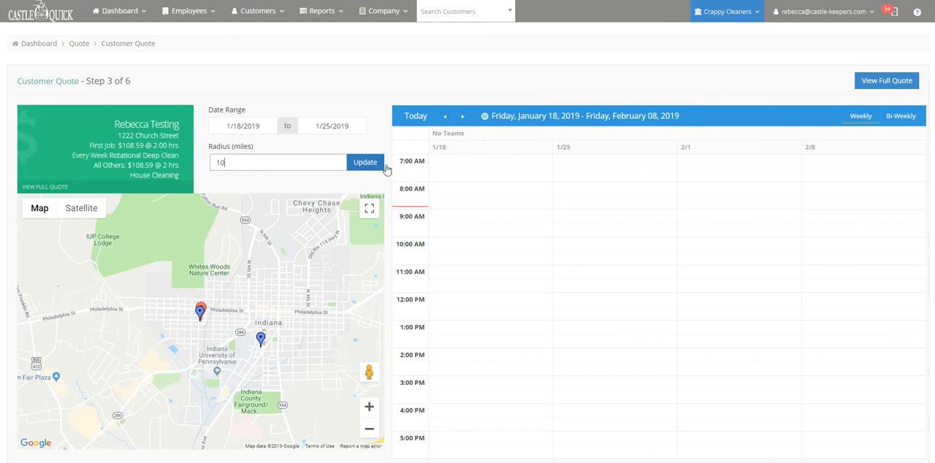
click(484, 119)
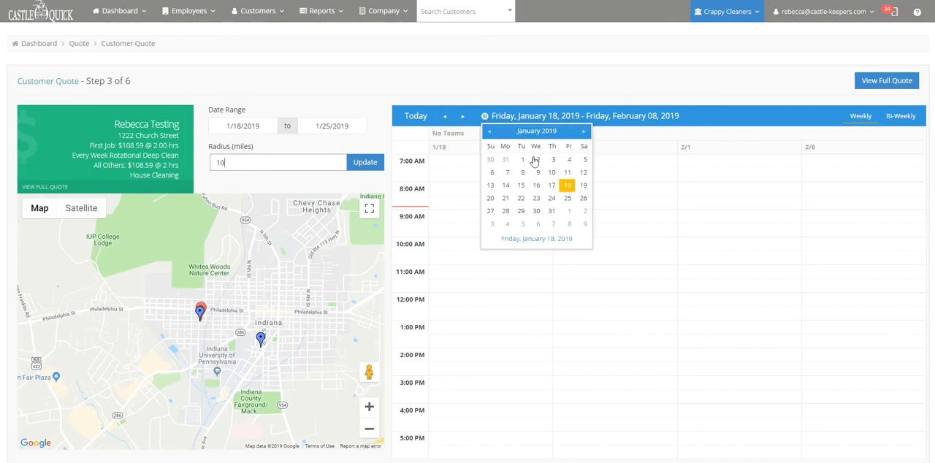
click(368, 163)
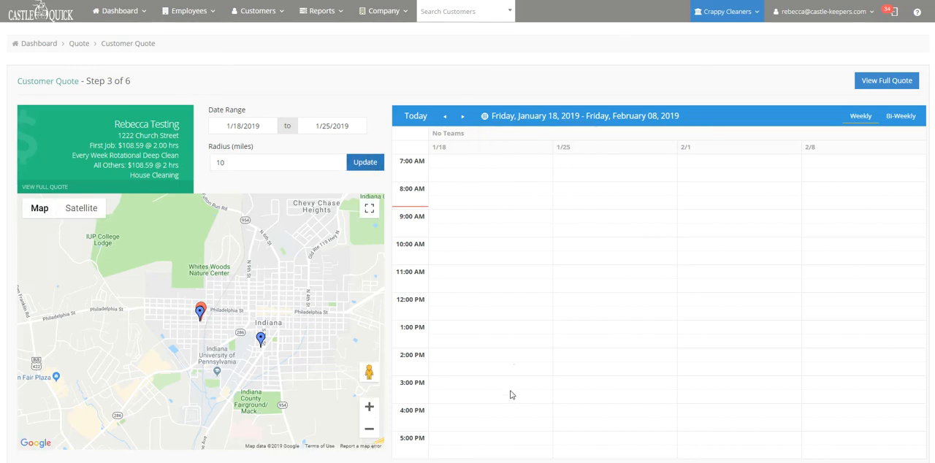
Schedule the first job for 1/18/2019 at 08:00 AM with the team Not Scheduled, and continue quoting
click(461, 194)
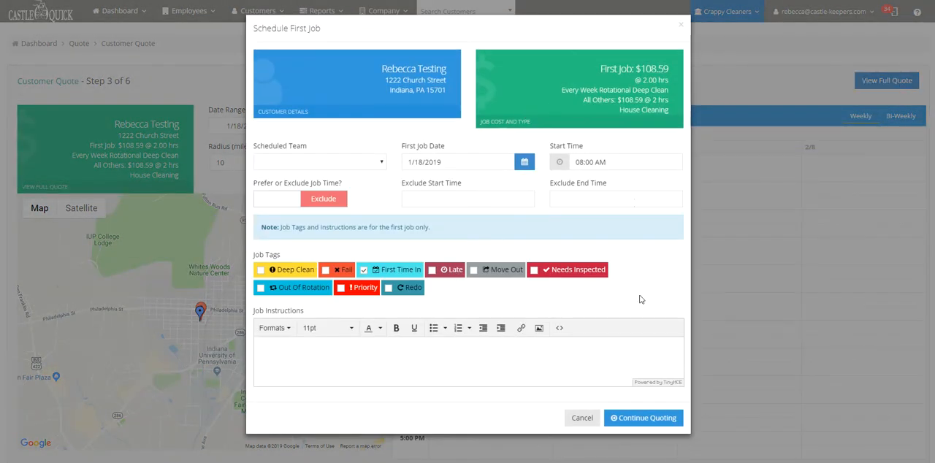
click(642, 419)
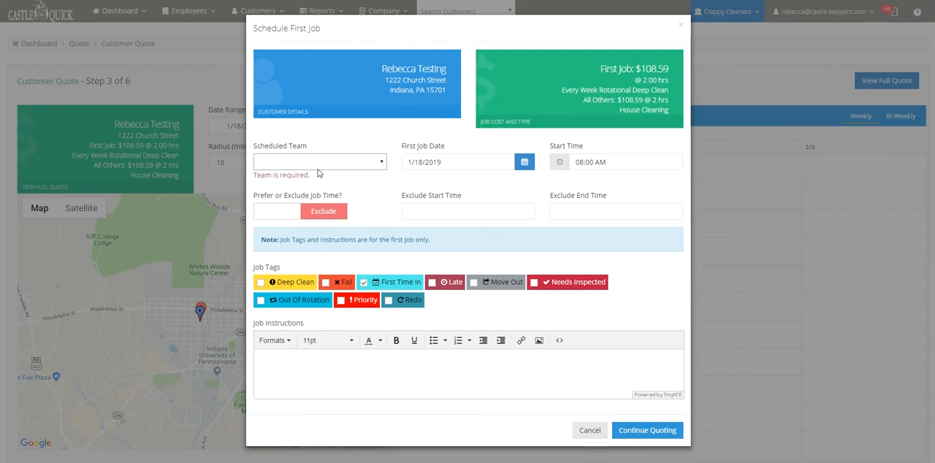
click(313, 163)
click(302, 185)
click(642, 419)
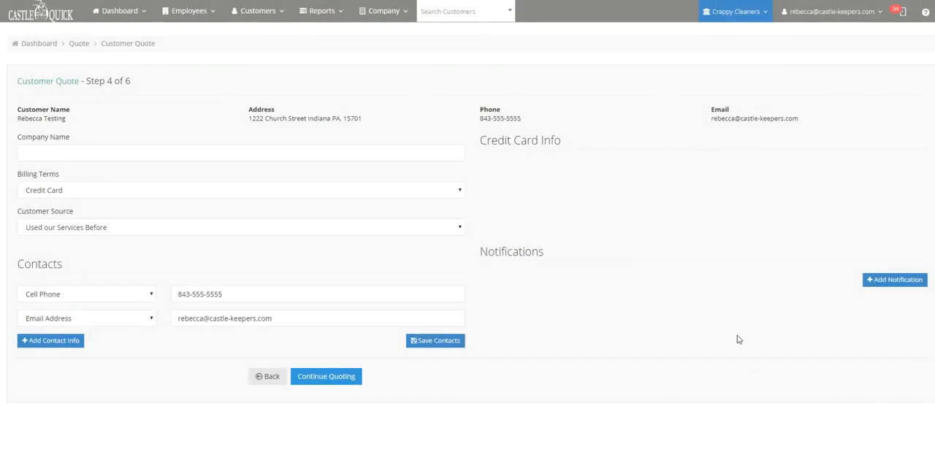
Keep the billing, contact and home service information as filled in, and submit the completed quote
click(318, 383)
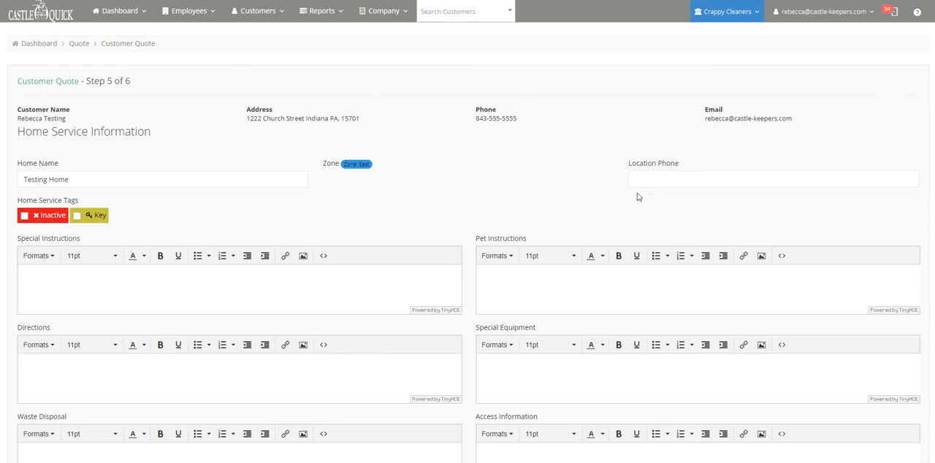
scroll(611, 187, down, 3)
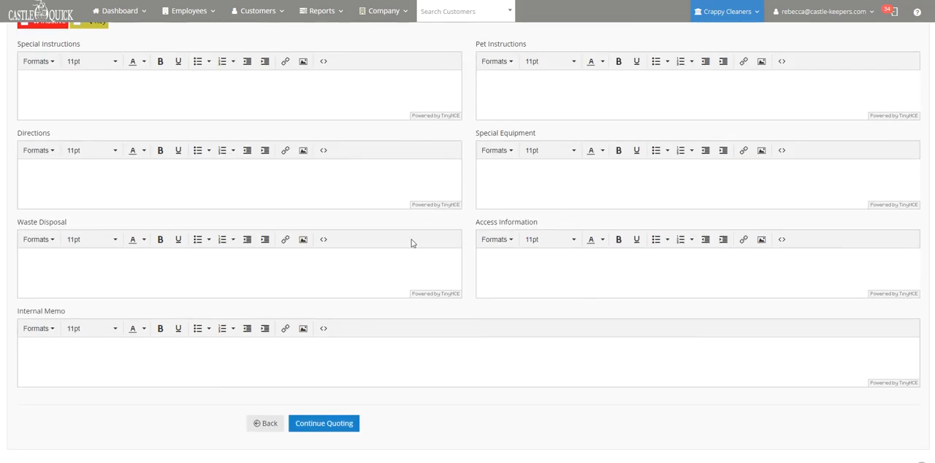
click(324, 424)
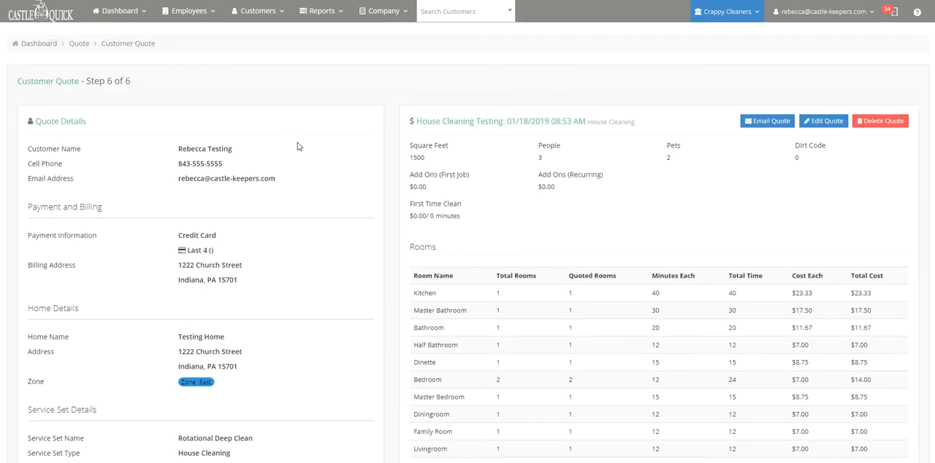
scroll(219, 208, down, 4)
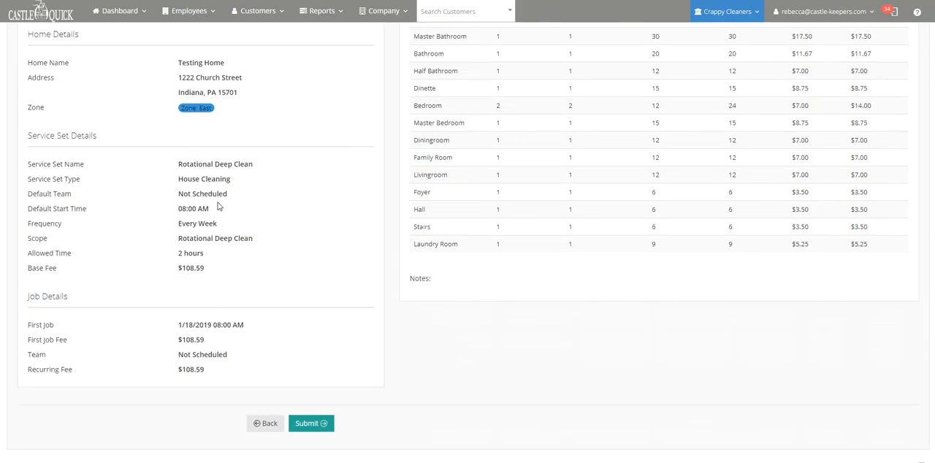
click(313, 424)
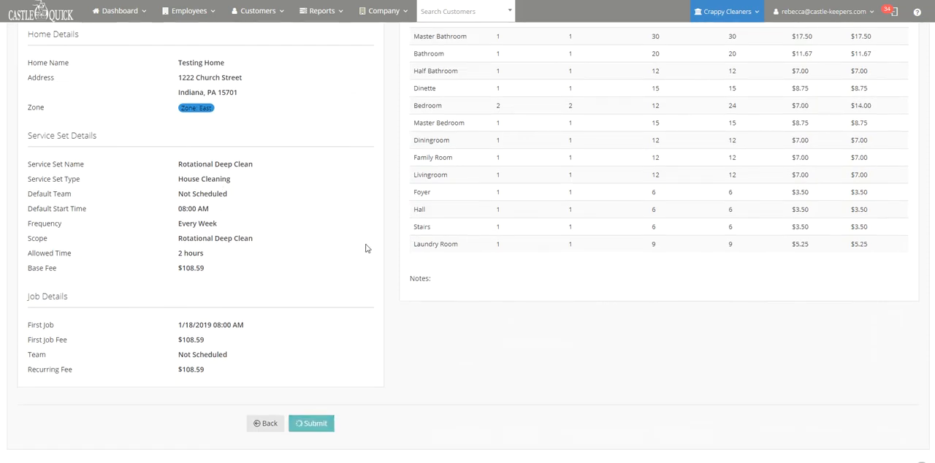